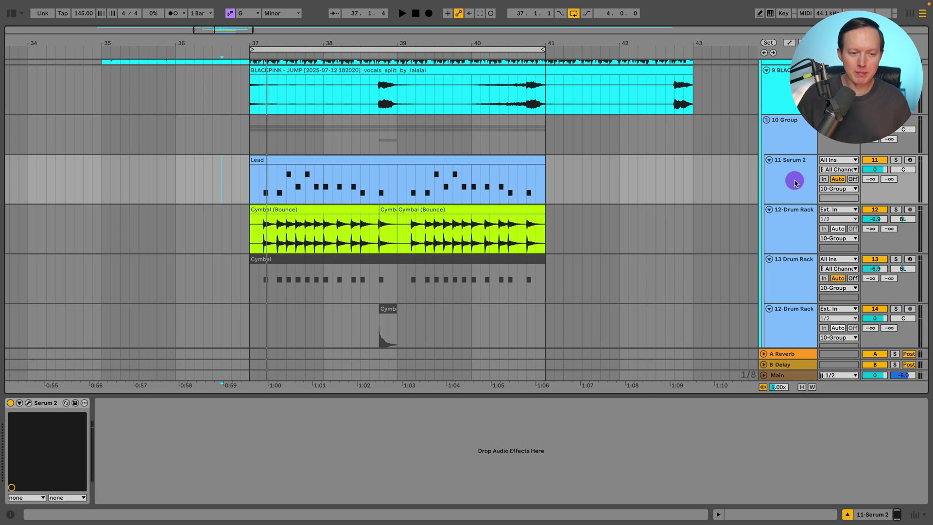
Solo the bounced cymbal track and play from its clip start.
{"action": "left_click", "coordinate": [784, 224]}
{"action": "left_click", "coordinate": [896, 209]}
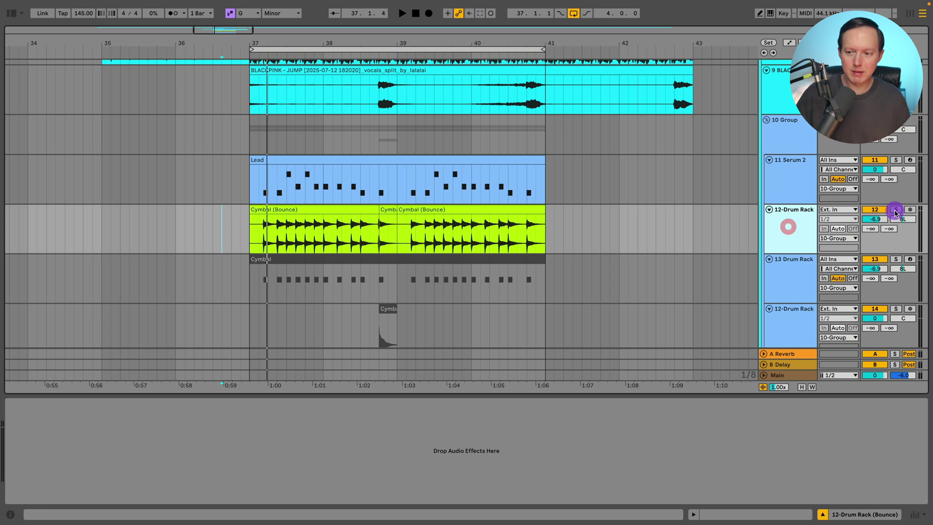
{"action": "left_click", "coordinate": [259, 233]}
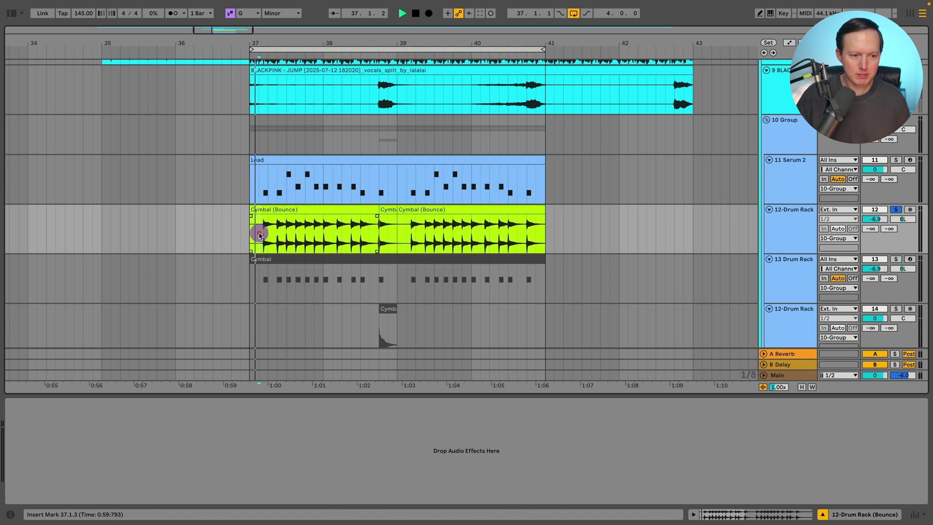
{"action": "key", "text": "space"}
Bypass the 10 Group's Reverb and Kickstart 2 devices and stop playback.
{"action": "left_click", "coordinate": [800, 137]}
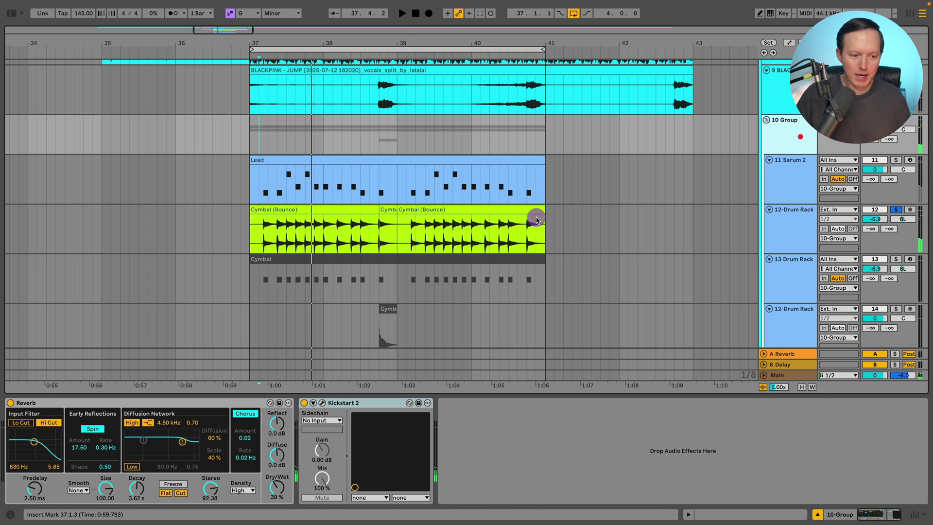
{"action": "left_click", "coordinate": [10, 402]}
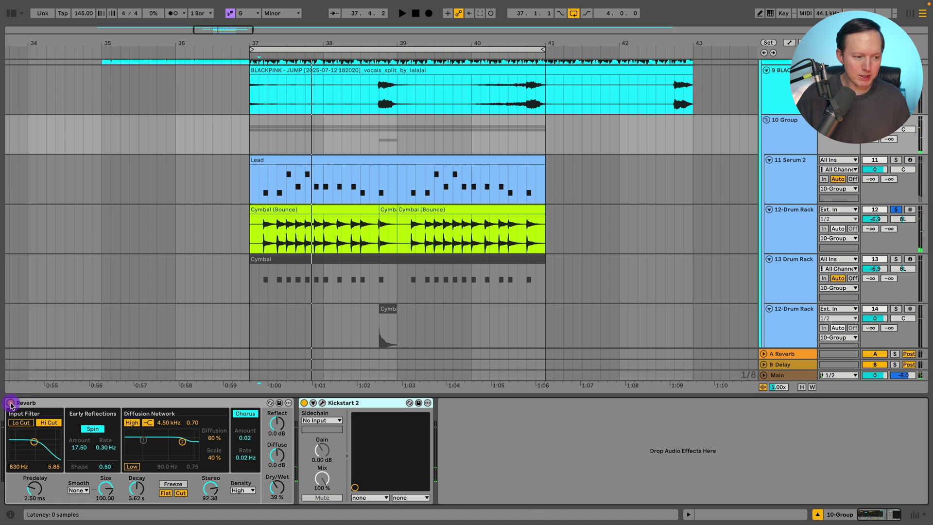
{"action": "left_click", "coordinate": [303, 402]}
{"action": "left_click", "coordinate": [257, 245]}
{"action": "key", "text": "space"}
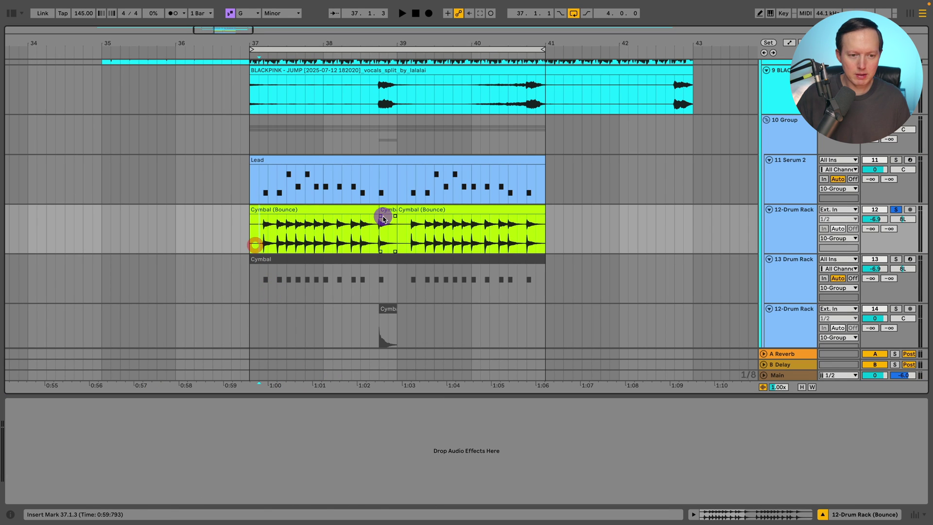
Play the soloed cymbal dry, then zoom the arrangement around bars 36–40.
{"action": "left_click", "coordinate": [788, 219]}
{"action": "key", "text": "space"}
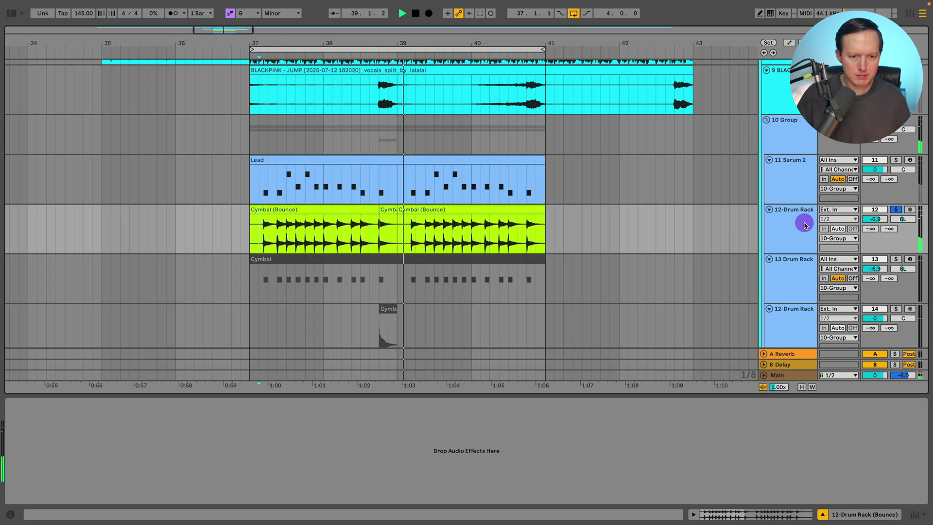
{"action": "key", "text": "space"}
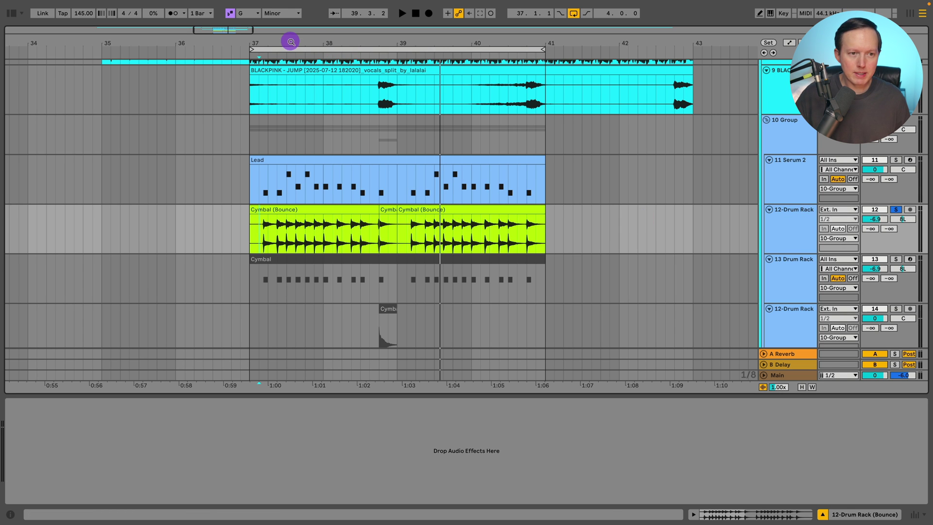
{"action": "left_click_drag", "start_coordinate": [290, 42], "coordinate": [327, 211]}
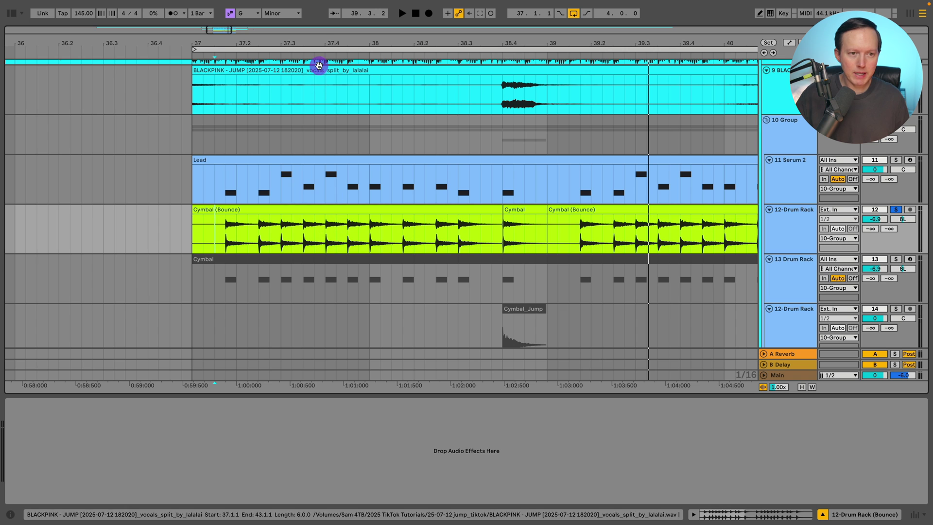
{"action": "mouse_move", "coordinate": [318, 65]}
{"action": "left_mouse_down"}
{"action": "mouse_move", "coordinate": [319, 39]}
{"action": "mouse_move", "coordinate": [305, 59]}
{"action": "left_mouse_up"}
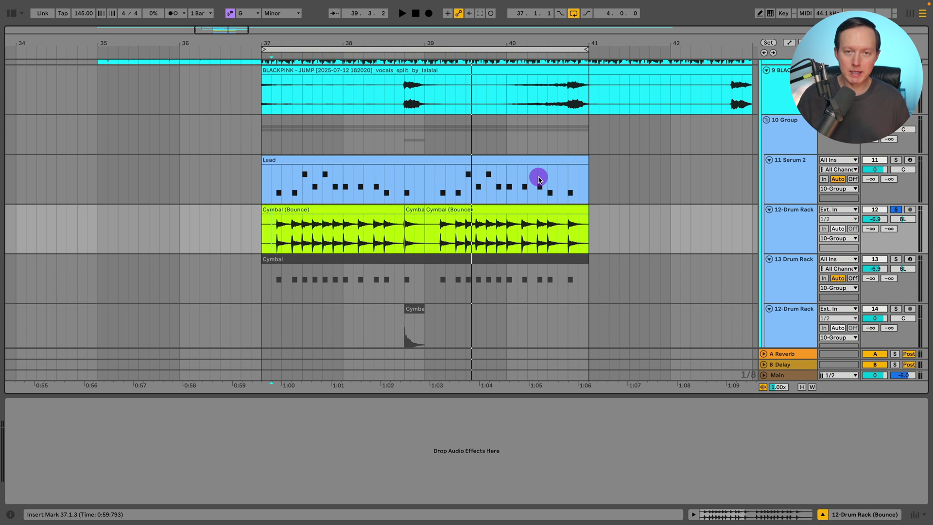
Select the LD Jump track 17 and briefly view its Serum 2 synth.
{"action": "scroll", "coordinate": [539, 180], "scroll_direction": "down", "scroll_amount": 8}
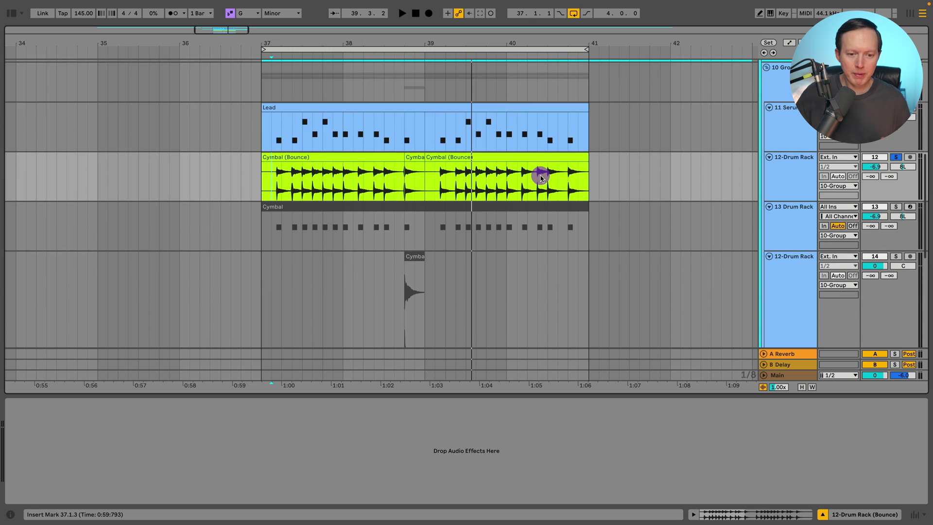
{"action": "left_click", "coordinate": [777, 281]}
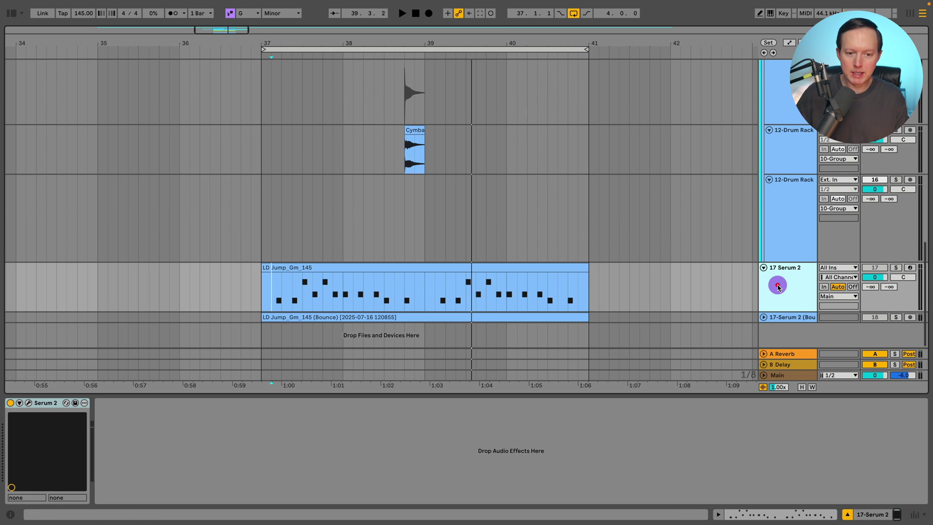
{"action": "left_click", "coordinate": [29, 403]}
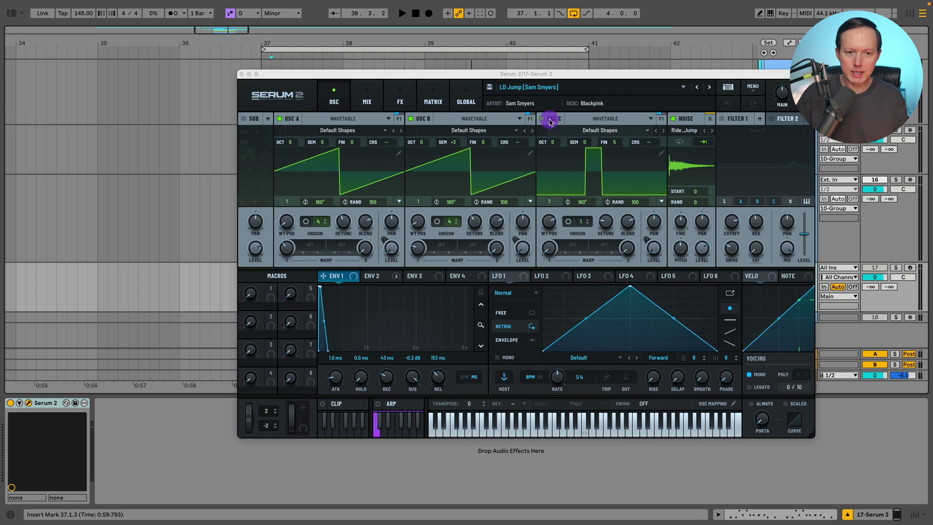
{"action": "left_click", "coordinate": [241, 76]}
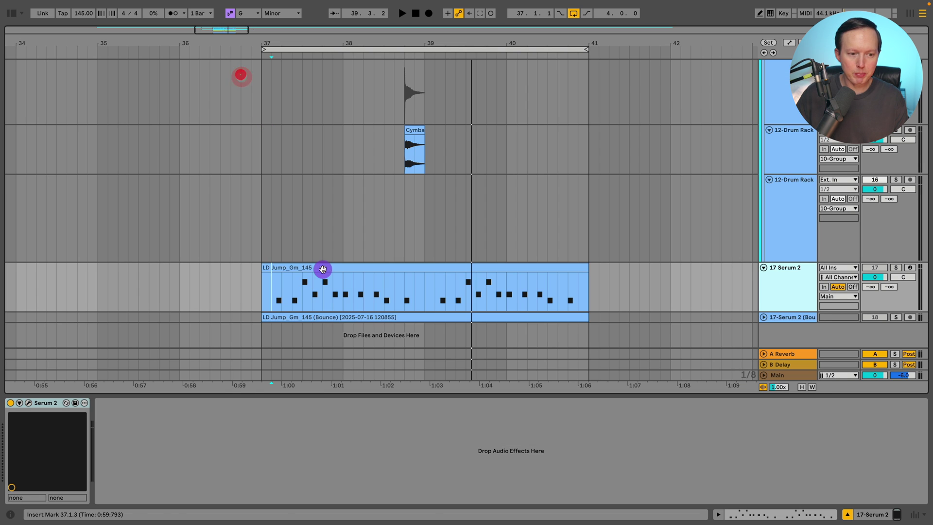
Solo and arm the LD Jump lead, then unsolo it and reselect Lead track 11.
{"action": "left_click", "coordinate": [895, 267]}
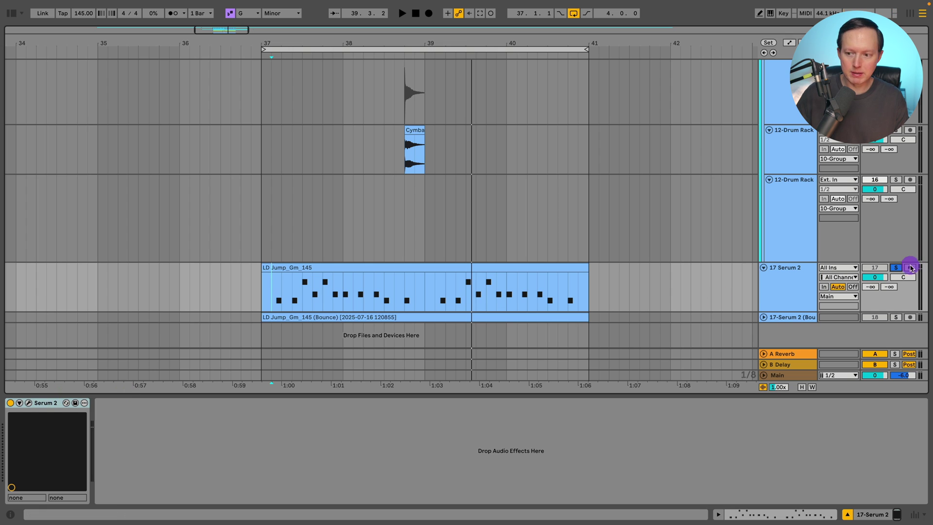
{"action": "left_click", "coordinate": [909, 268]}
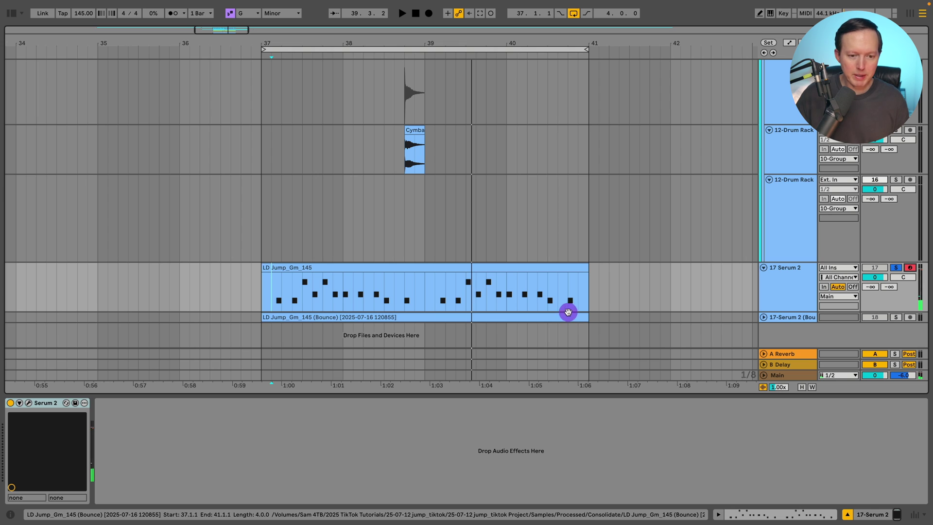
{"action": "left_click", "coordinate": [894, 268]}
{"action": "scroll", "coordinate": [608, 282], "scroll_direction": "up", "scroll_amount": 10}
{"action": "left_click", "coordinate": [789, 200]}
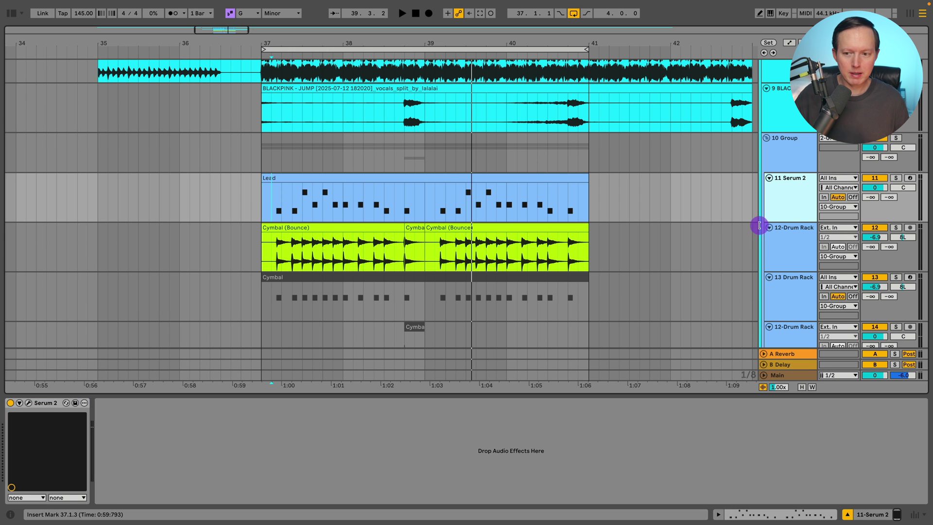
Open Serum 2 on Lead track 11, solo it and play it.
{"action": "left_click", "coordinate": [774, 192]}
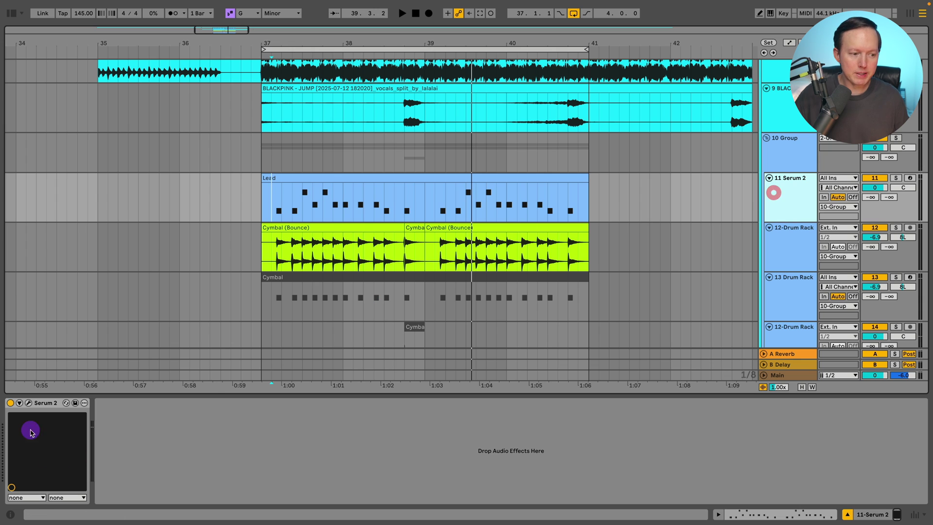
{"action": "left_click", "coordinate": [28, 404]}
{"action": "left_click", "coordinate": [896, 177]}
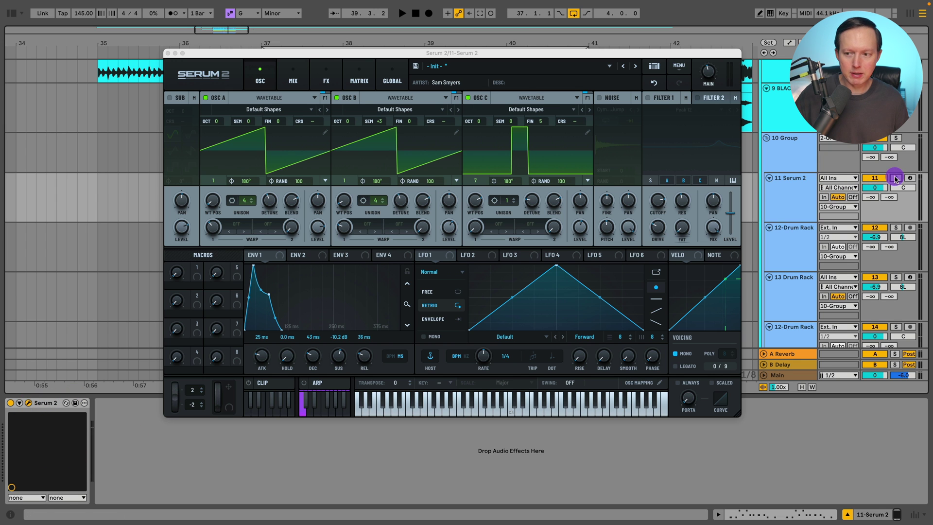
{"action": "key", "text": "space"}
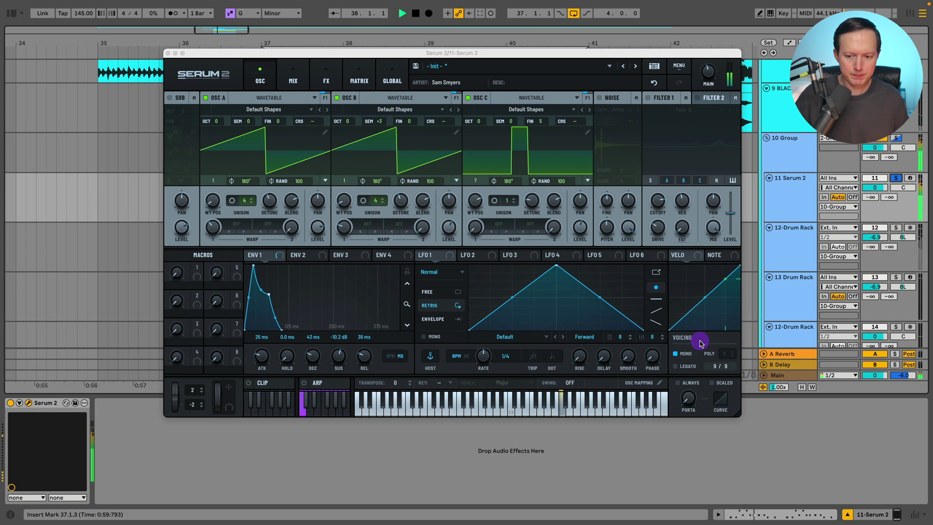
{"action": "key", "text": "space"}
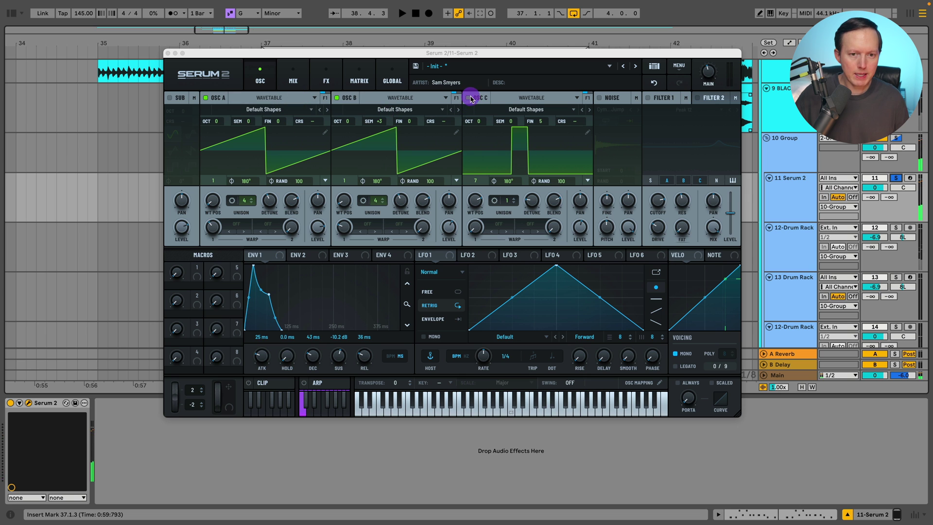
Switch off oscillators C and B, glance at the FX chain, then return to the oscillators.
{"action": "left_click", "coordinate": [468, 98]}
{"action": "left_click", "coordinate": [336, 98]}
{"action": "left_click", "coordinate": [326, 80]}
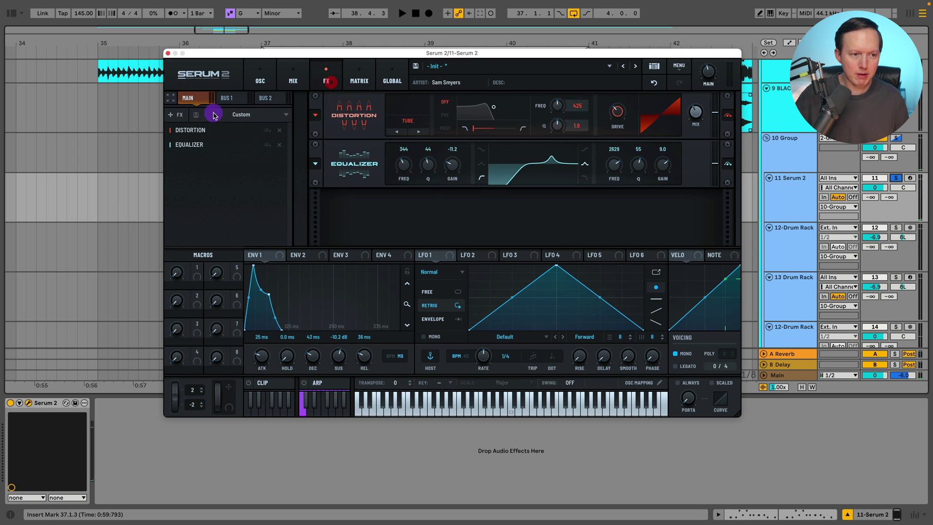
{"action": "left_click", "coordinate": [260, 79]}
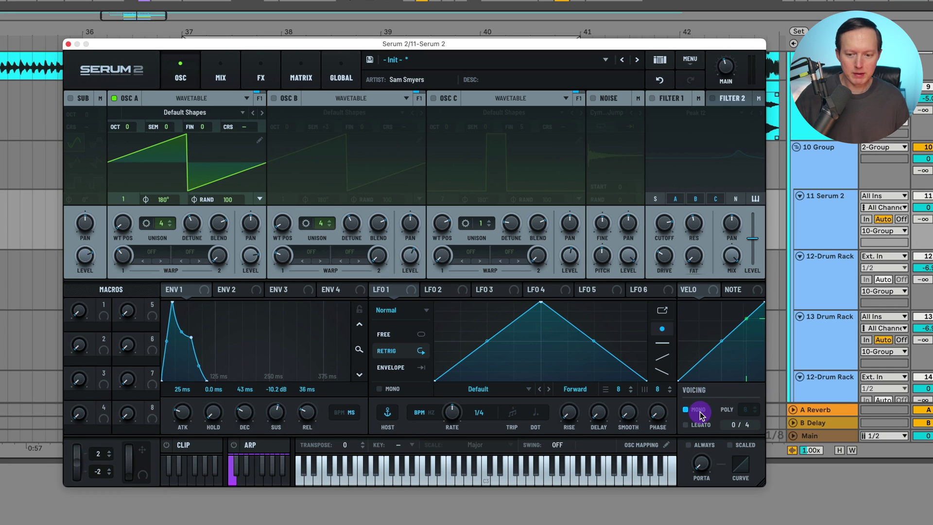
{"action": "left_click", "coordinate": [700, 428]}
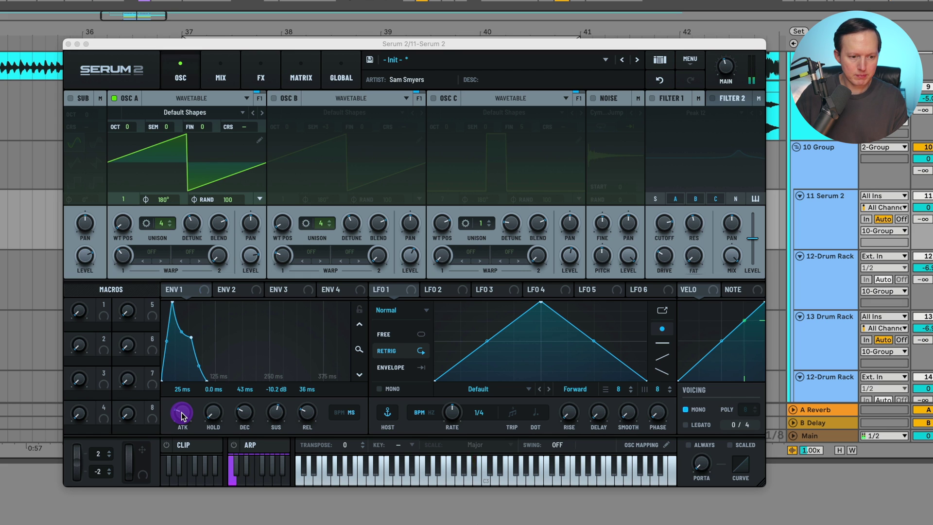
Bend the ENV 1 decay into an exponential curve.
{"action": "left_click", "coordinate": [145, 222]}
{"action": "left_click", "coordinate": [146, 223]}
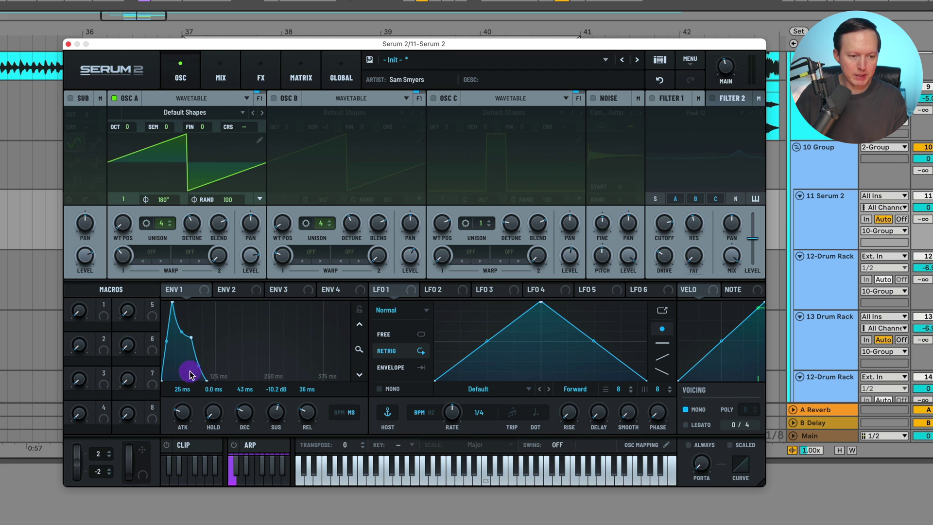
{"action": "left_click_drag", "start_coordinate": [179, 333], "coordinate": [210, 367]}
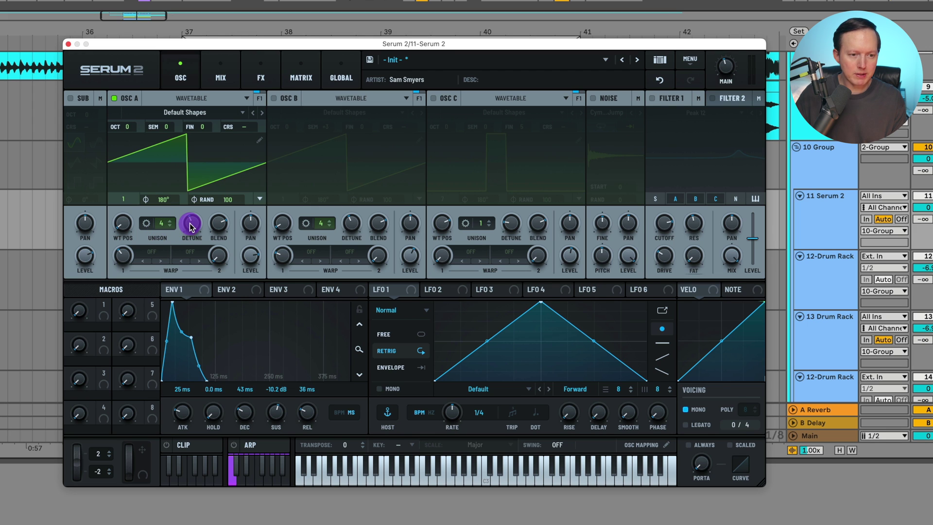
Adjust oscillator A's unison detune and switch oscillator B back on.
{"action": "left_click_drag", "start_coordinate": [189, 226], "coordinate": [192, 226]}
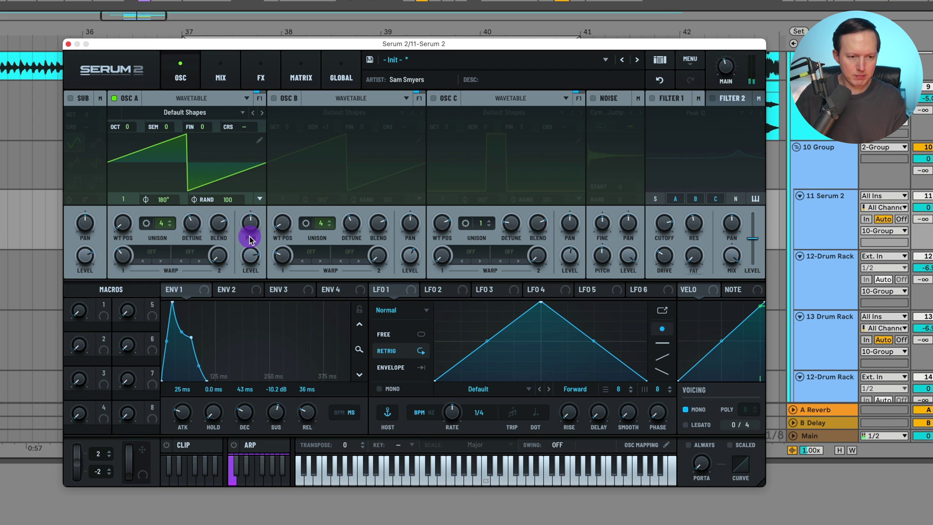
{"action": "left_click", "coordinate": [250, 255]}
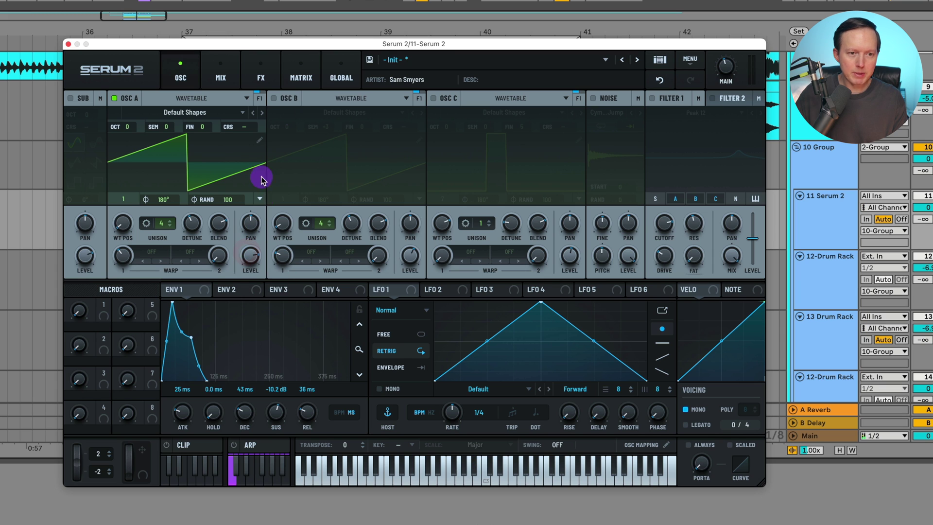
{"action": "left_click", "coordinate": [272, 99]}
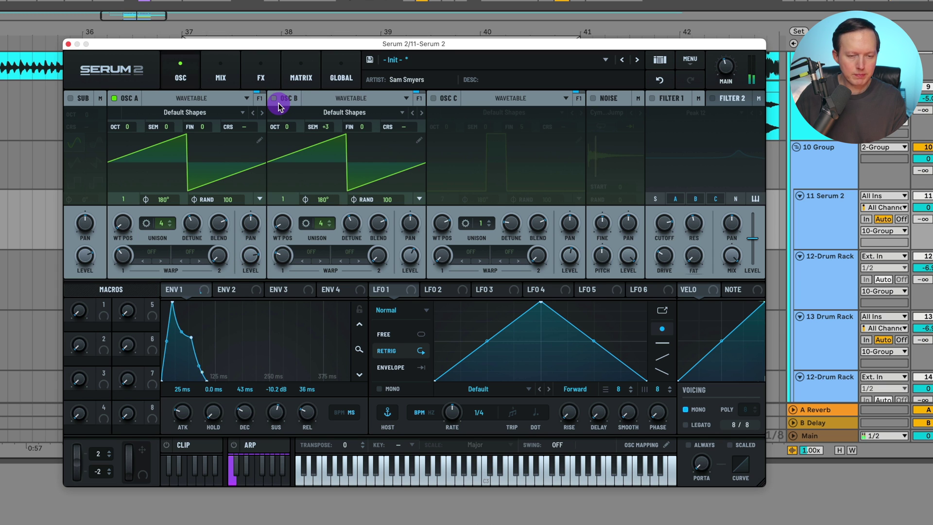
Confirm oscillator B is enabled so its +3-semitone saw plays.
{"action": "left_click", "coordinate": [273, 99]}
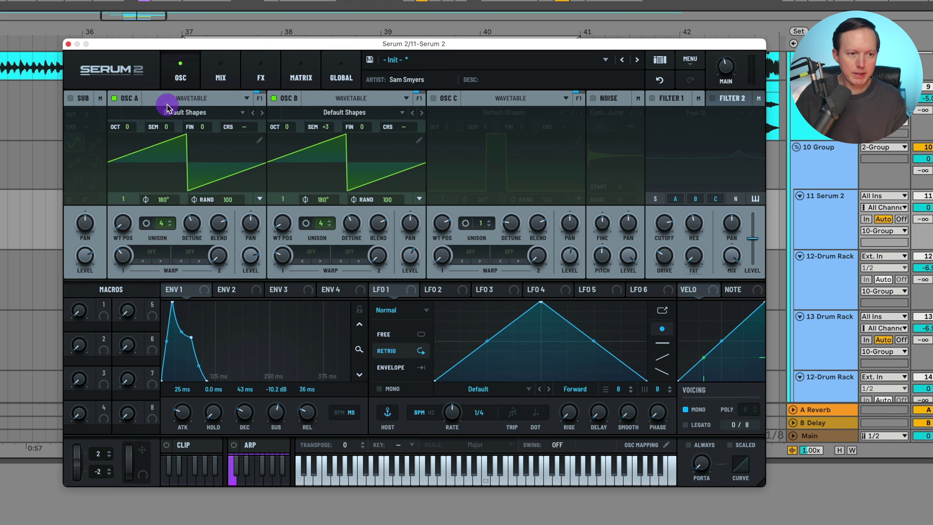
Re-enable oscillator C, set its pulse to wavetable position 7, and adjust its level.
{"action": "left_click", "coordinate": [433, 99]}
{"action": "left_click", "coordinate": [433, 98]}
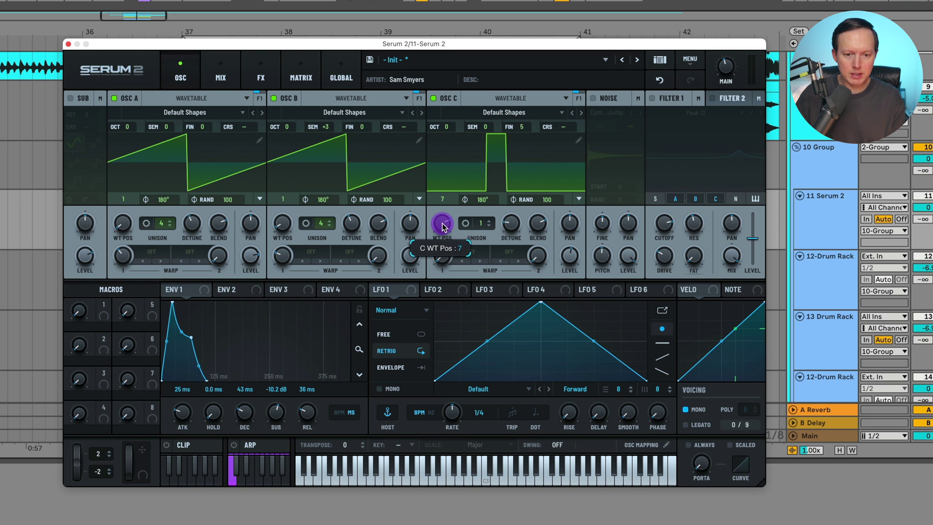
{"action": "mouse_move", "coordinate": [442, 226]}
{"action": "left_mouse_down"}
{"action": "mouse_move", "coordinate": [441, 253]}
{"action": "mouse_move", "coordinate": [450, 230]}
{"action": "left_mouse_up"}
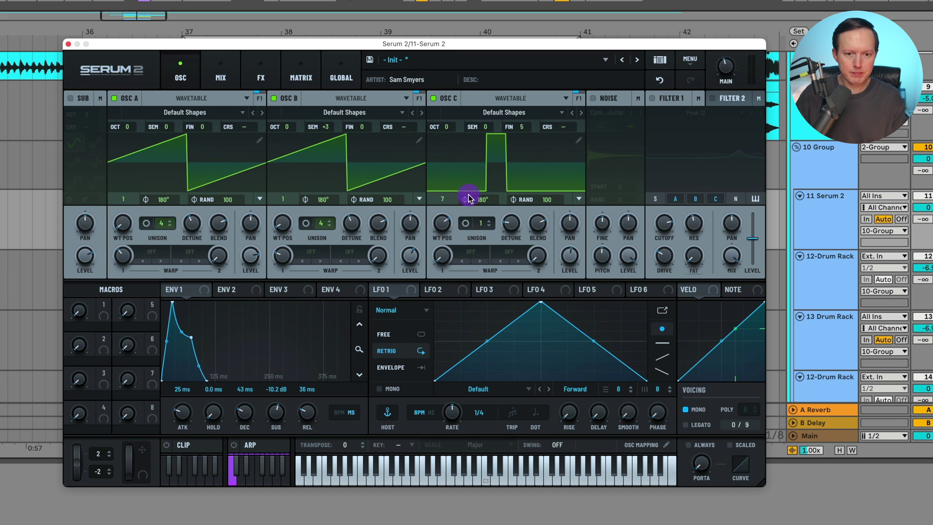
{"action": "left_click_drag", "start_coordinate": [449, 232], "coordinate": [455, 227]}
{"action": "left_click", "coordinate": [575, 258]}
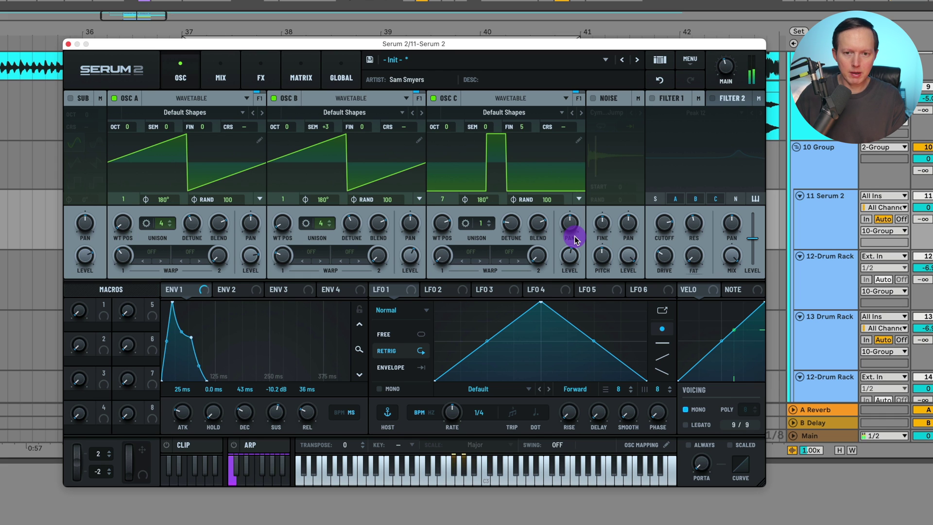
On the FX page, compare the lead with Distortion bypassed and re-enabled.
{"action": "left_click", "coordinate": [257, 81]}
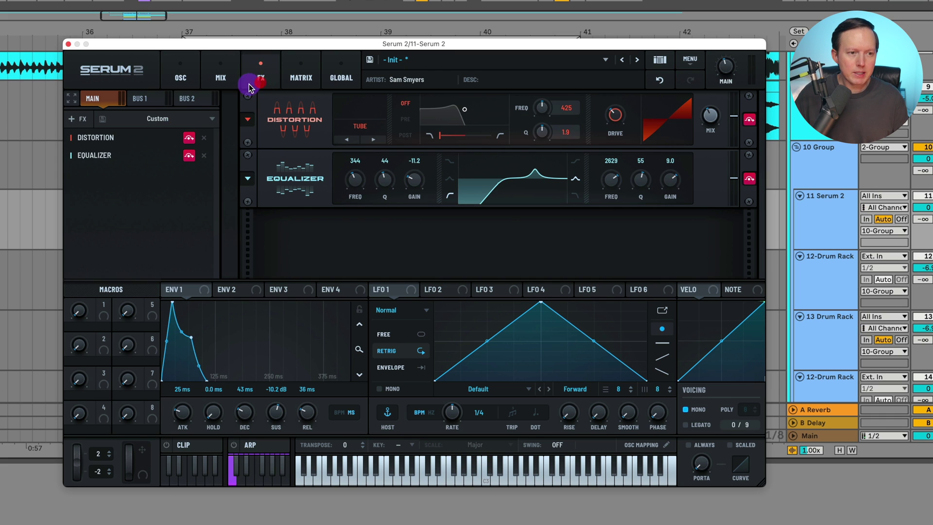
{"action": "left_click", "coordinate": [188, 139]}
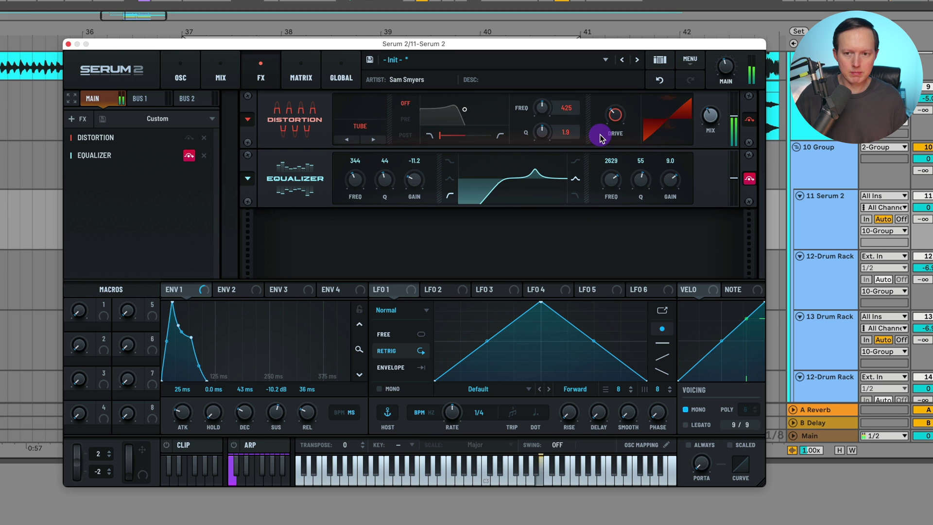
{"action": "left_click", "coordinate": [190, 138]}
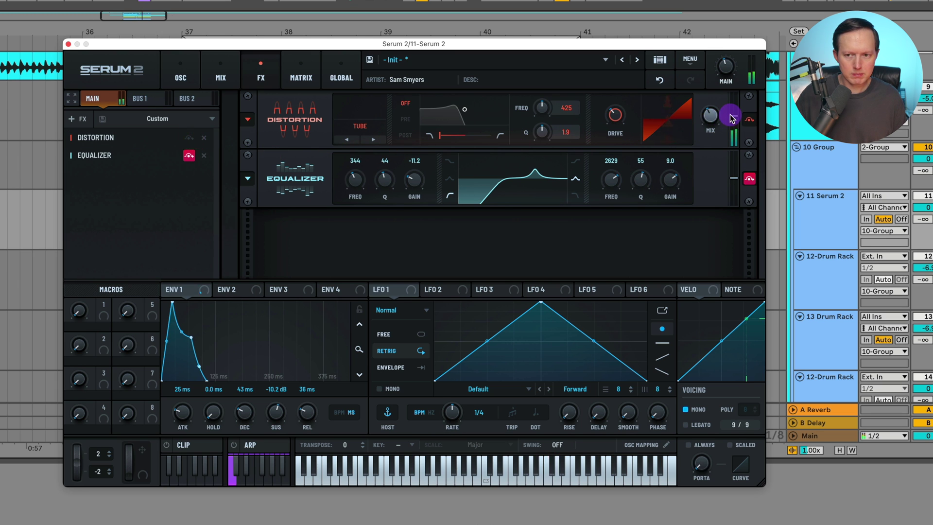
{"action": "mouse_move", "coordinate": [731, 118]}
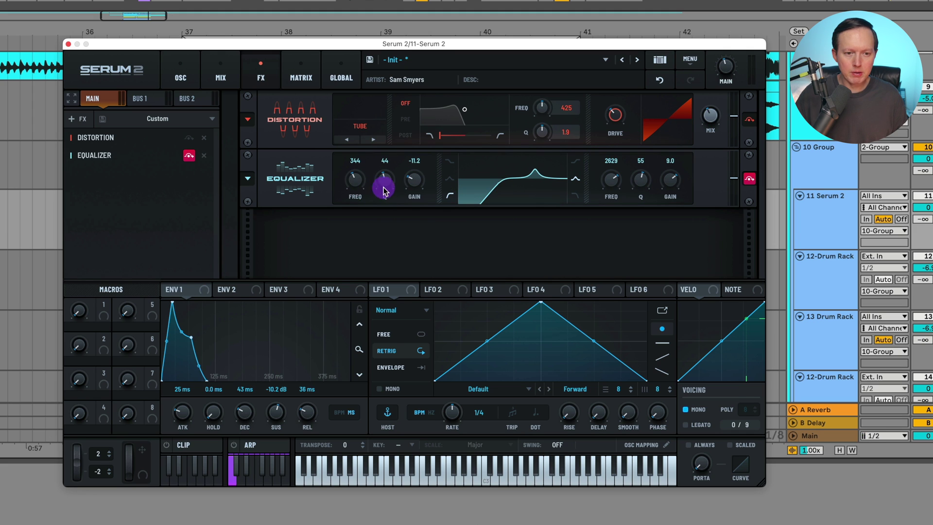
{"action": "mouse_move", "coordinate": [355, 188]}
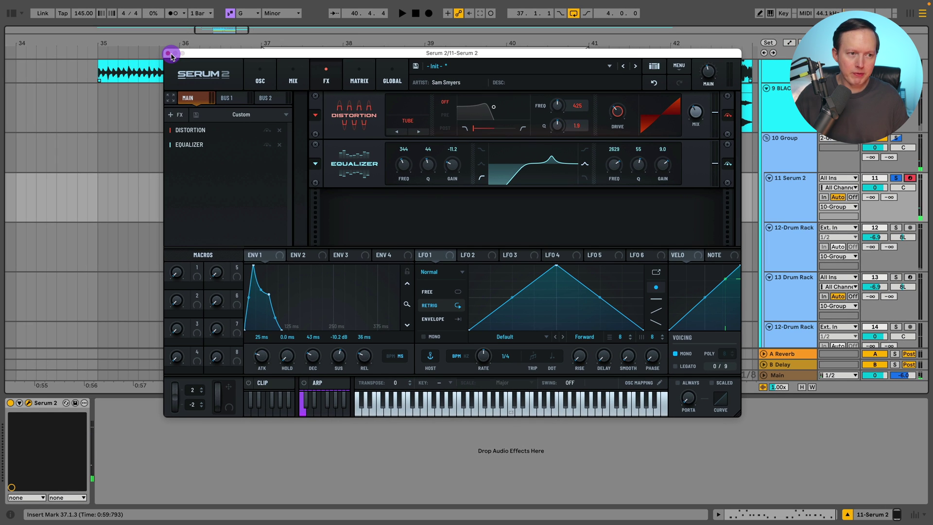
Close Serum 2, solo the bounced cymbal track 12 and start playback.
{"action": "left_click", "coordinate": [168, 55]}
{"action": "scroll", "coordinate": [547, 185], "scroll_direction": "down", "scroll_amount": 2}
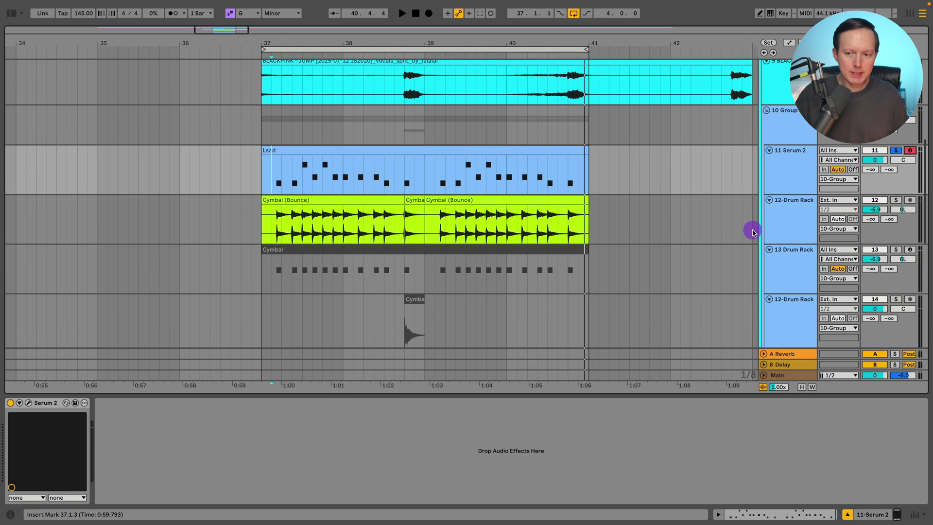
{"action": "left_click", "coordinate": [869, 219]}
{"action": "left_click", "coordinate": [895, 199]}
{"action": "left_click", "coordinate": [783, 216]}
{"action": "key", "text": "space"}
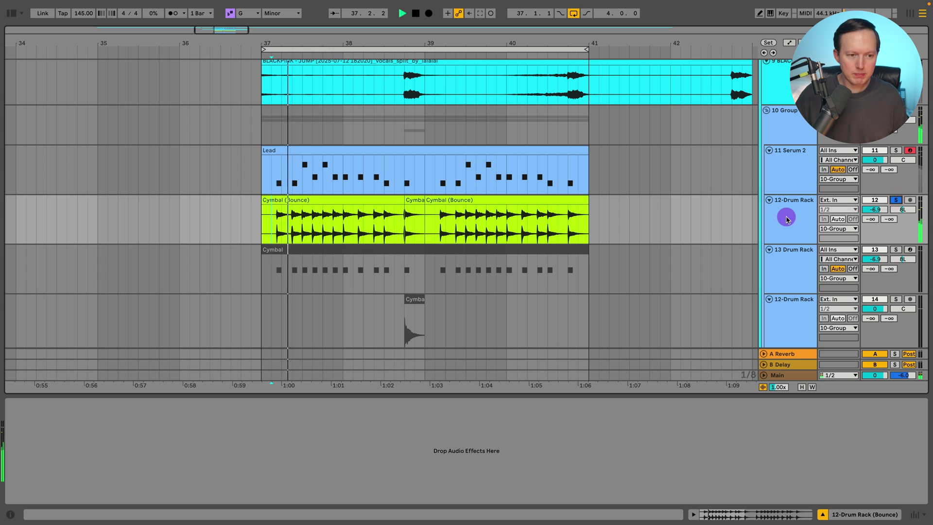
Stop playback, select the 13 Drum Rack track and solo it.
{"action": "left_click", "coordinate": [789, 270]}
{"action": "left_click", "coordinate": [457, 250]}
{"action": "key", "text": "space"}
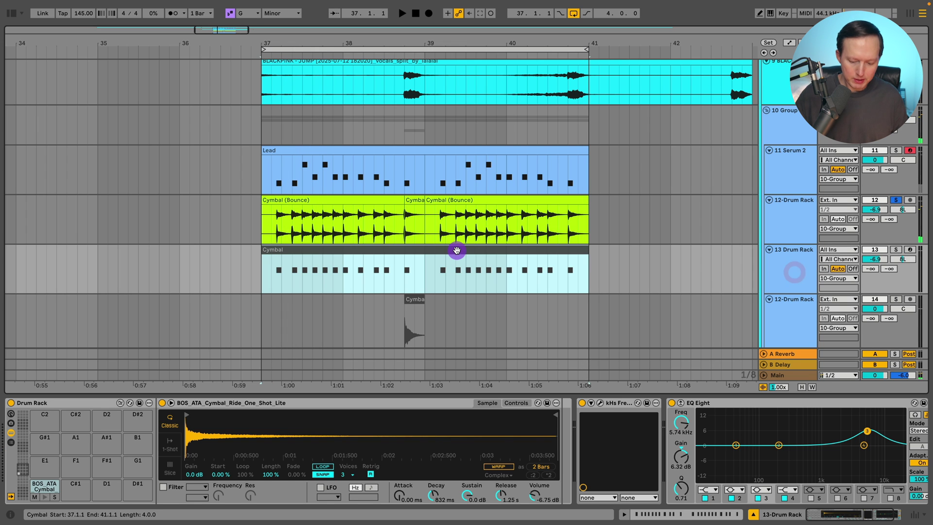
{"action": "left_click", "coordinate": [799, 261]}
{"action": "left_click", "coordinate": [895, 249]}
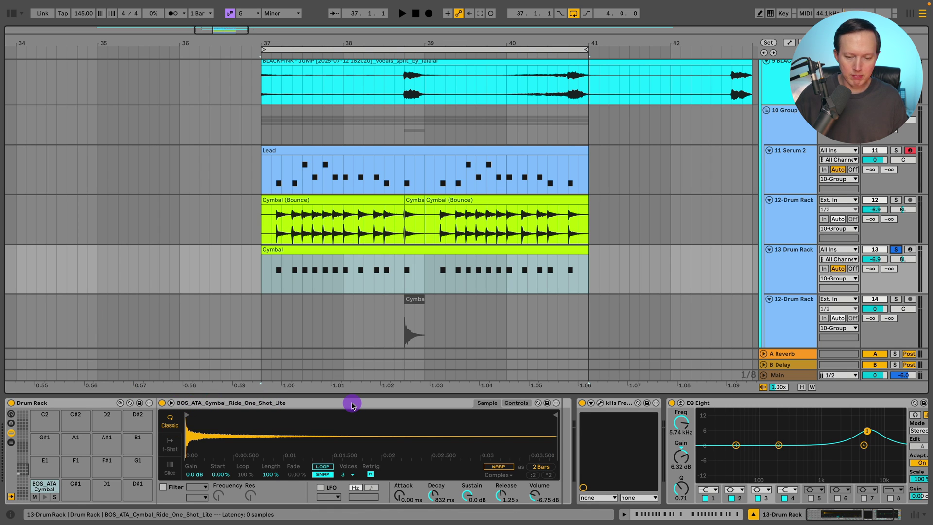
Audition the cymbal through the 137 Hz Frequency Shifter, then view the EQ Eight.
{"action": "left_click", "coordinate": [599, 403]}
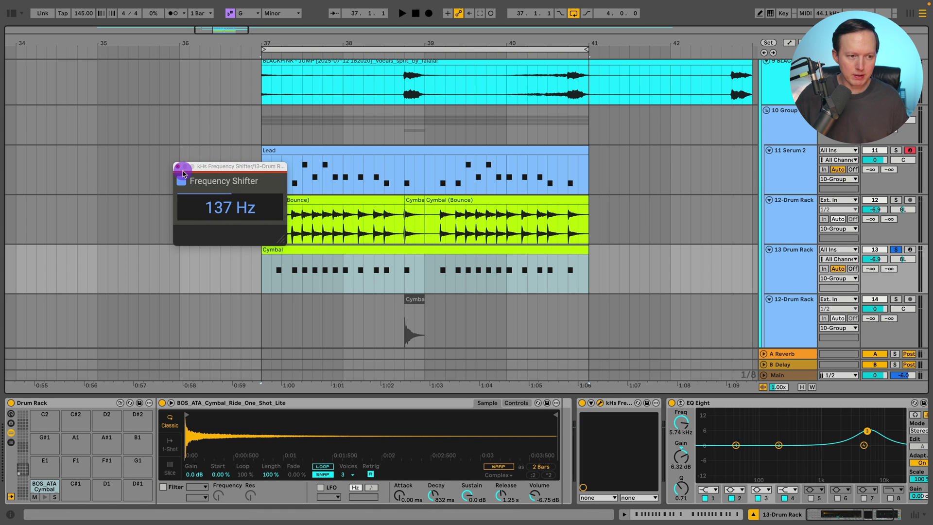
{"action": "key", "text": "space"}
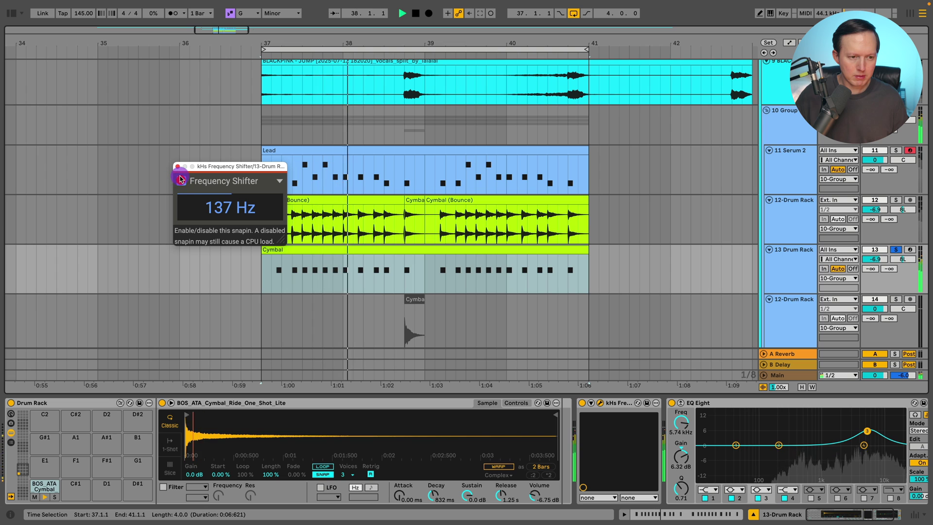
{"action": "key", "text": "space"}
{"action": "left_click", "coordinate": [219, 212]}
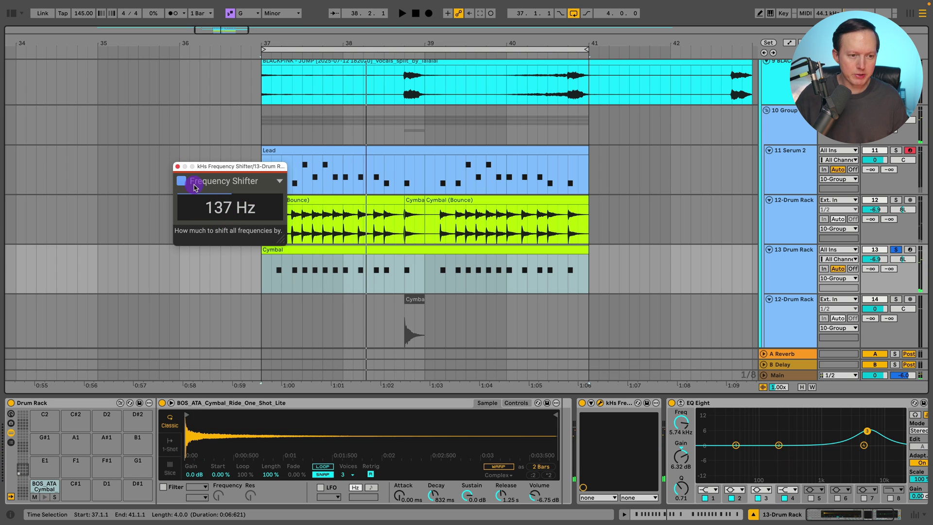
{"action": "left_click", "coordinate": [178, 166]}
{"action": "left_click", "coordinate": [670, 435]}
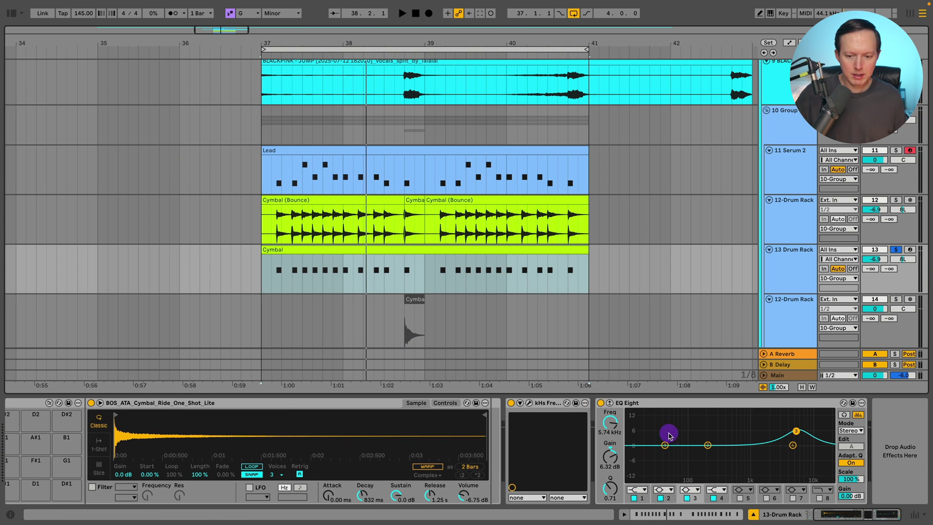
{"action": "left_click", "coordinate": [784, 273]}
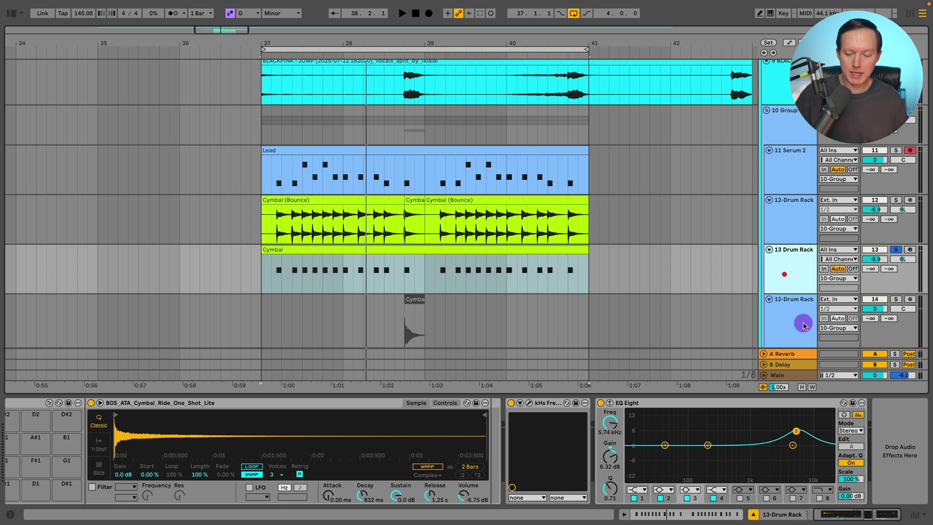
Hide the detail view, select both Cymbal (Bounce) clips, and play tracks 12 and 11 soloed from bar 37.
{"action": "left_click", "coordinate": [750, 514]}
{"action": "left_click", "coordinate": [670, 258]}
{"action": "left_click", "coordinate": [468, 200]}
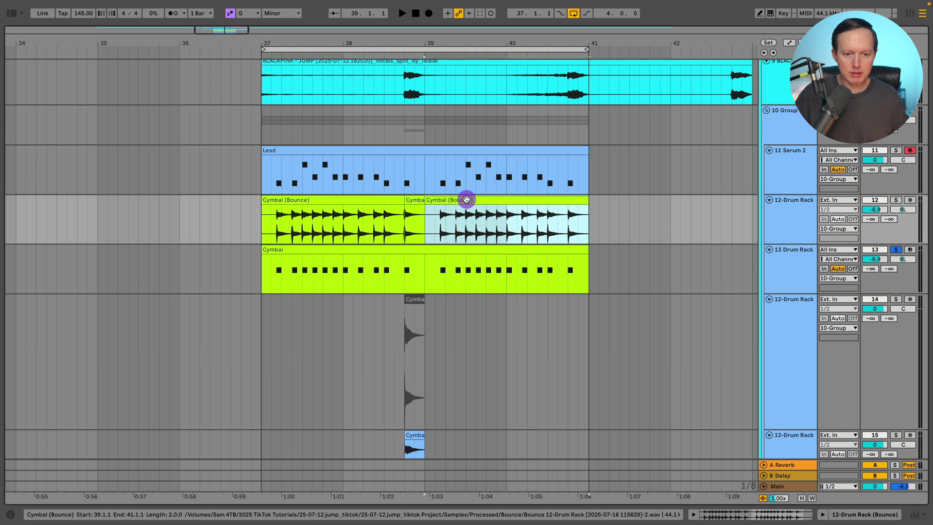
{"action": "left_click", "coordinate": [284, 200]}
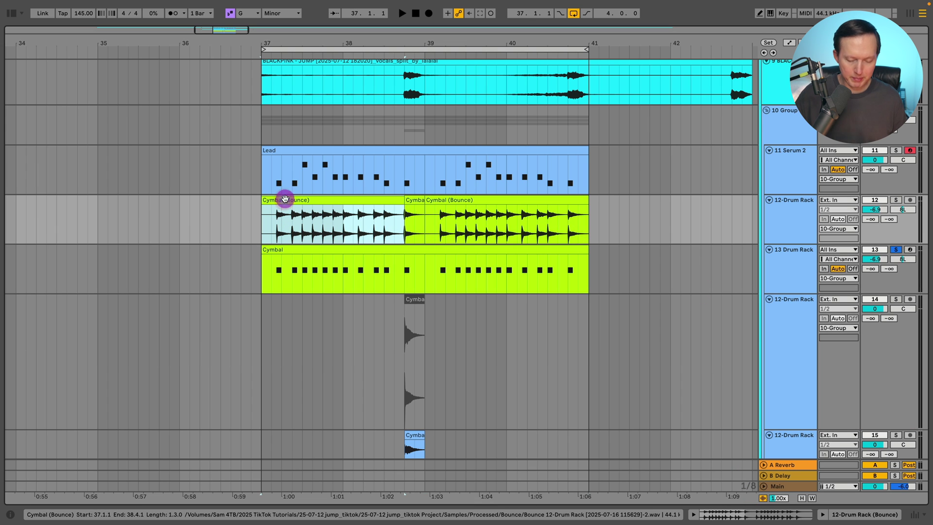
{"action": "left_click", "coordinate": [895, 199]}
{"action": "key", "text": "space"}
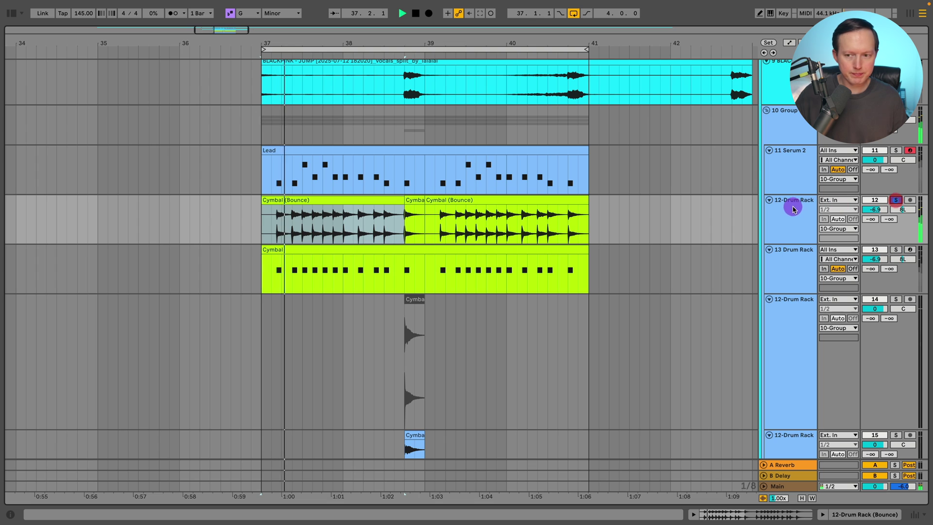
{"action": "left_click", "coordinate": [896, 151]}
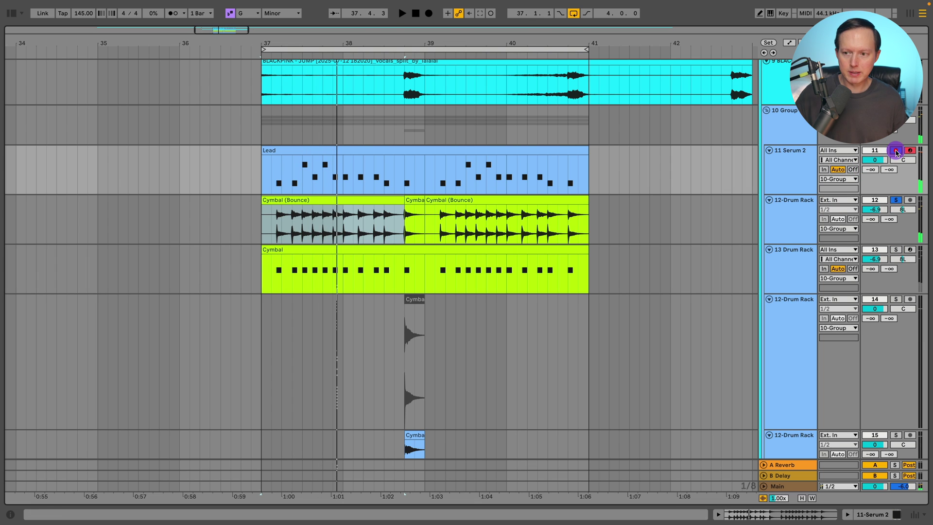
{"action": "left_click", "coordinate": [803, 160]}
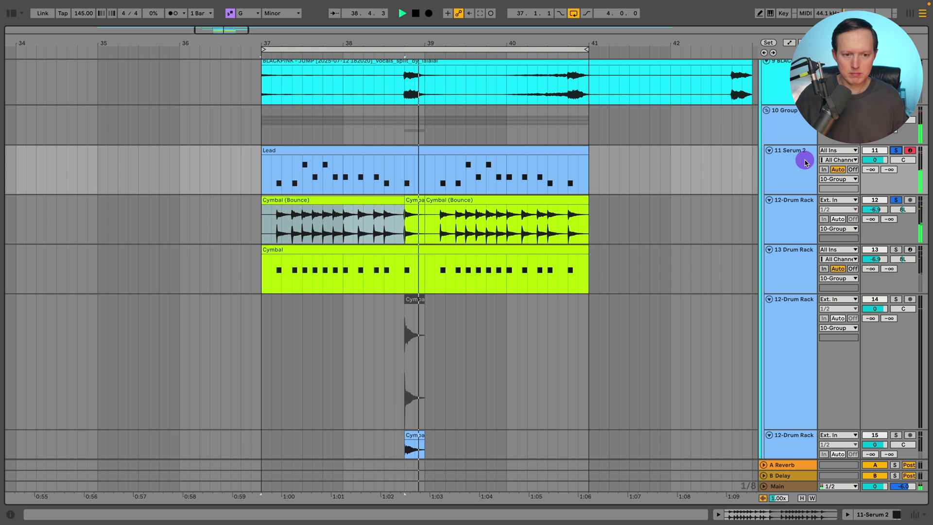
Re-enable the 10 Group's Reverb at 39% dry/wet and play from bar 37.
{"action": "double_click", "coordinate": [796, 124]}
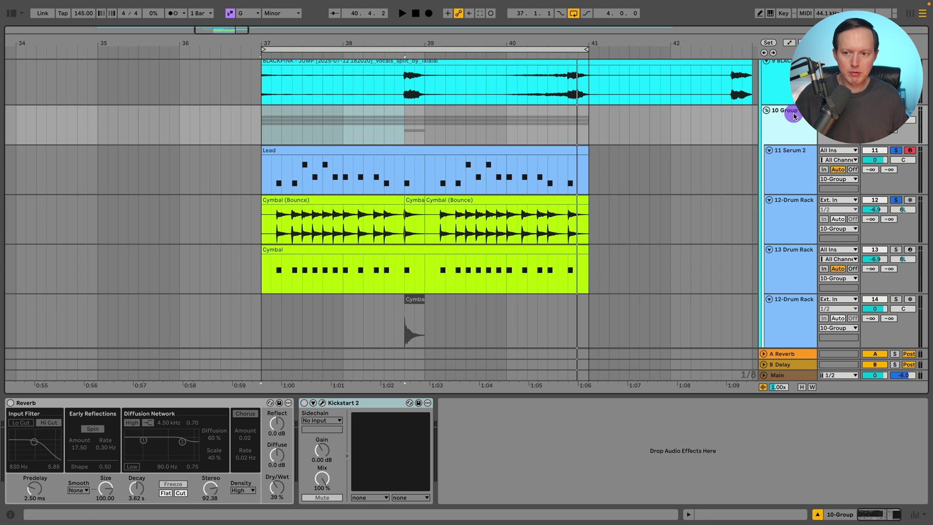
{"action": "left_click", "coordinate": [10, 402]}
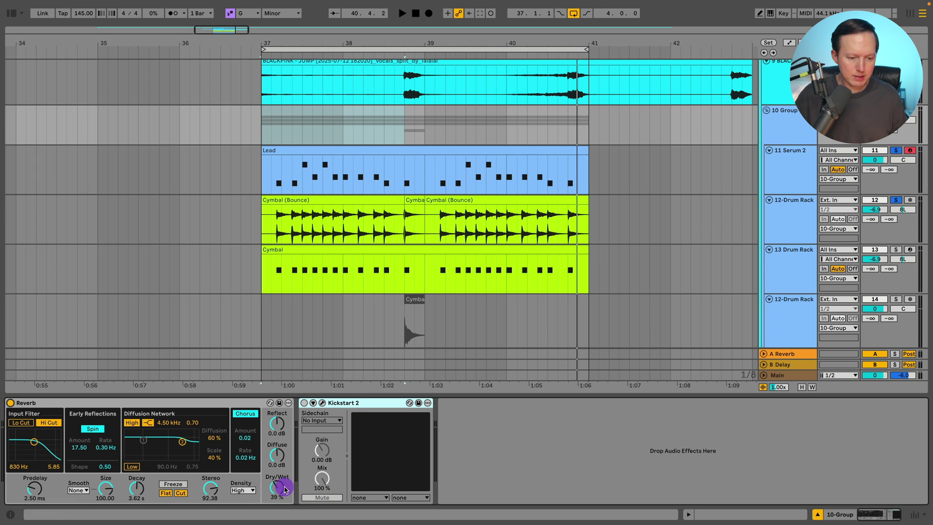
{"action": "left_click", "coordinate": [284, 487]}
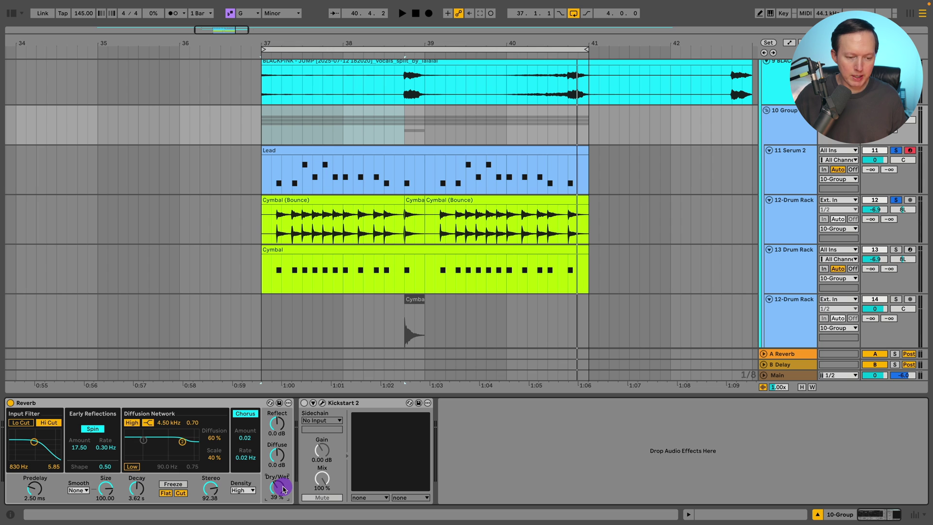
{"action": "key", "text": "space"}
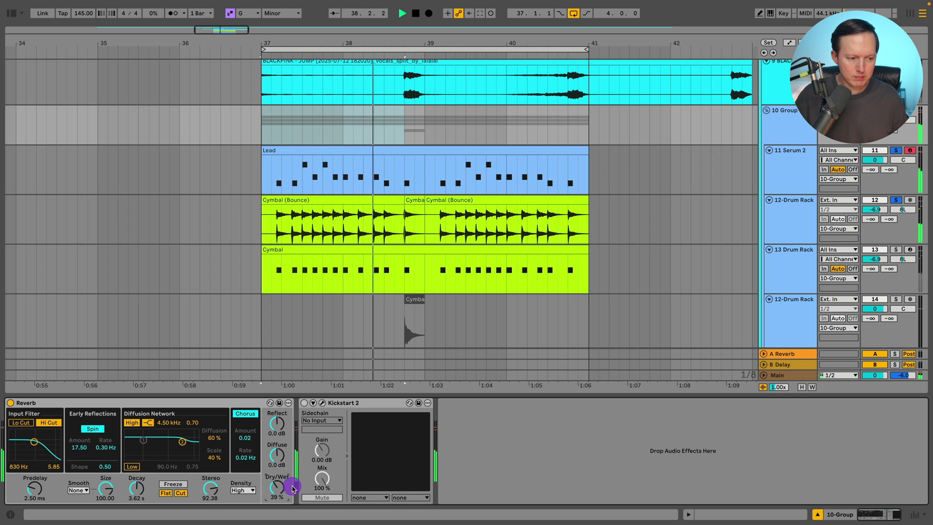
Turn Kickstart 2 ducking back on, replay, and clear all solos.
{"action": "left_click", "coordinate": [304, 403]}
{"action": "left_click", "coordinate": [316, 403]}
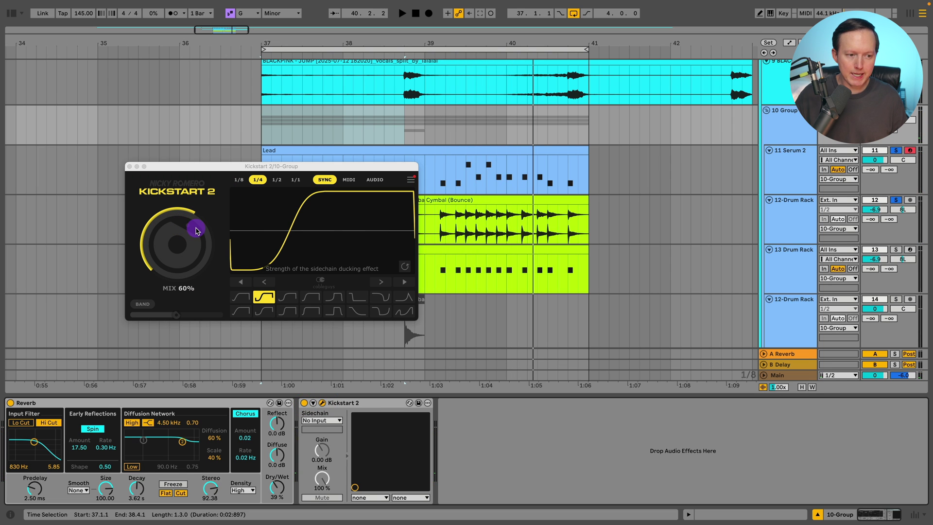
{"action": "left_click", "coordinate": [130, 167]}
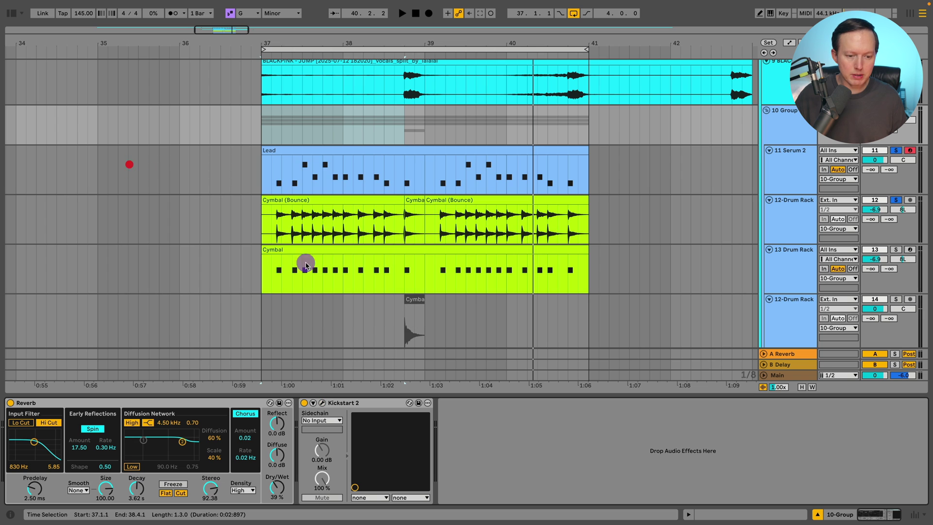
{"action": "key", "text": "space"}
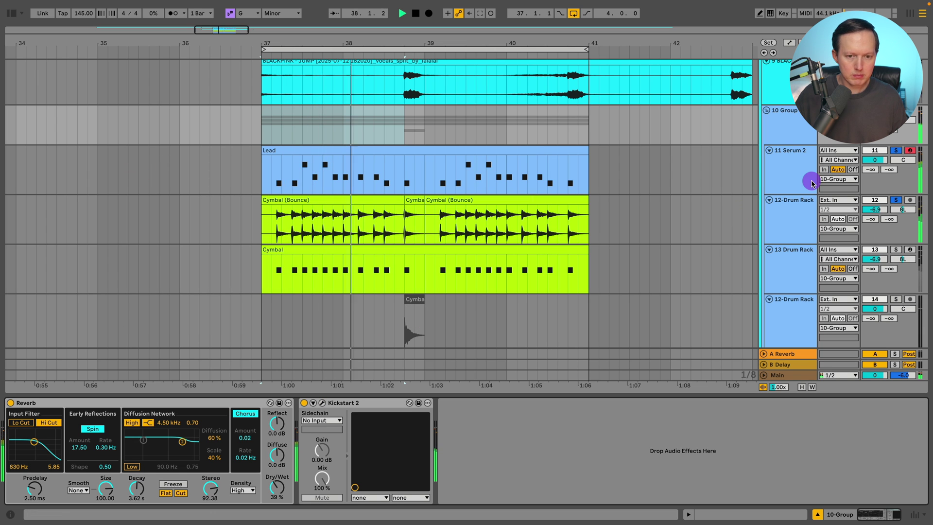
{"action": "left_click", "coordinate": [896, 200]}
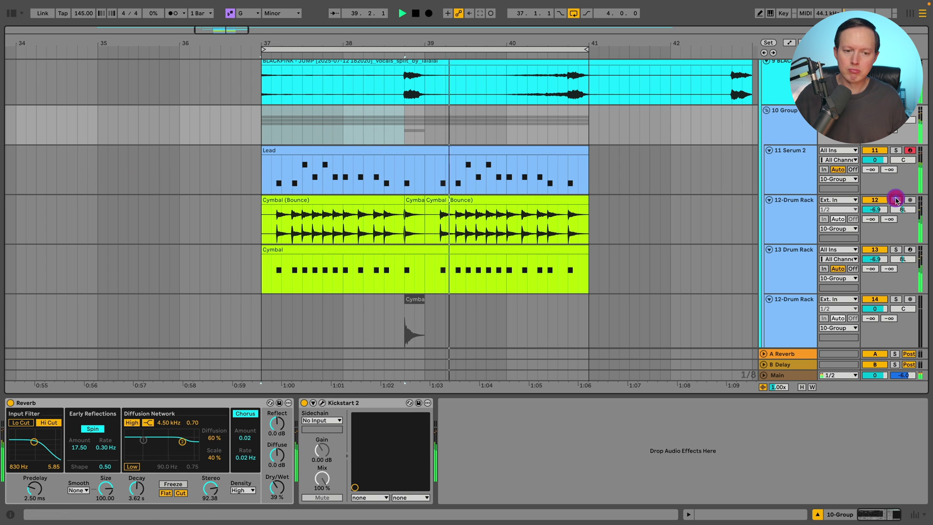
{"action": "left_click", "coordinate": [896, 200]}
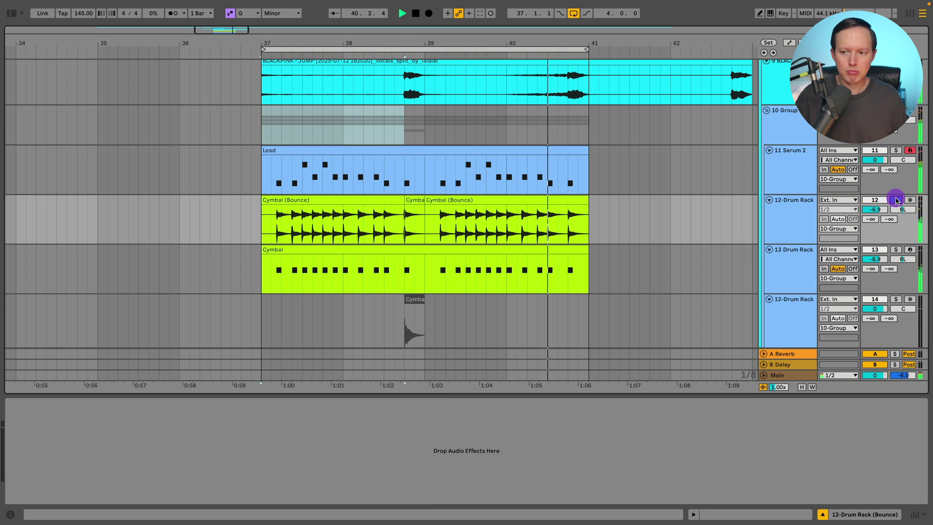